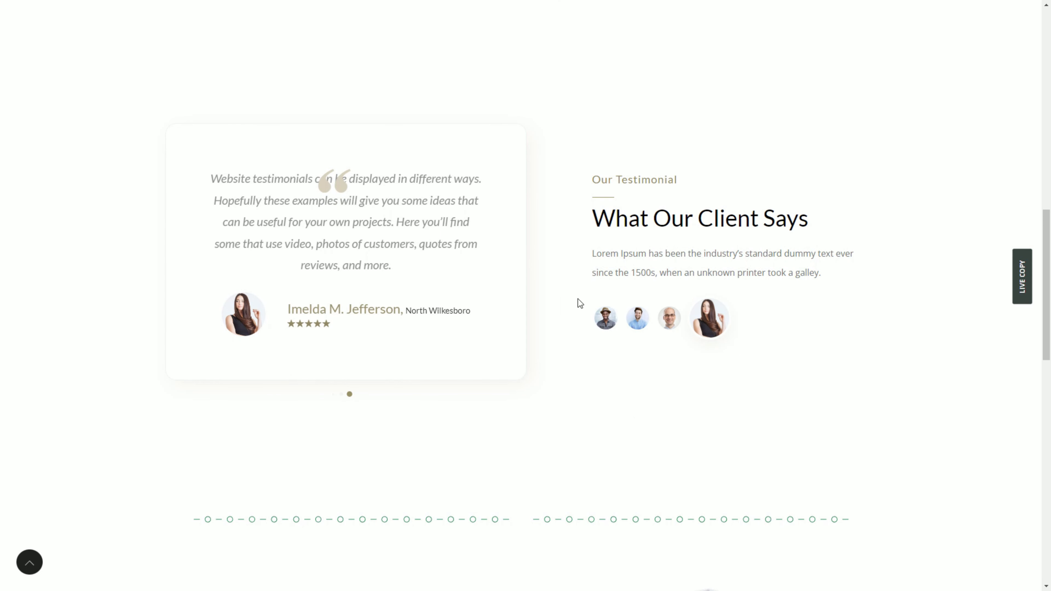
Preview the four client testimonials one after another through their portrait thumbnails in the Our Testimonial demo.
click(607, 330)
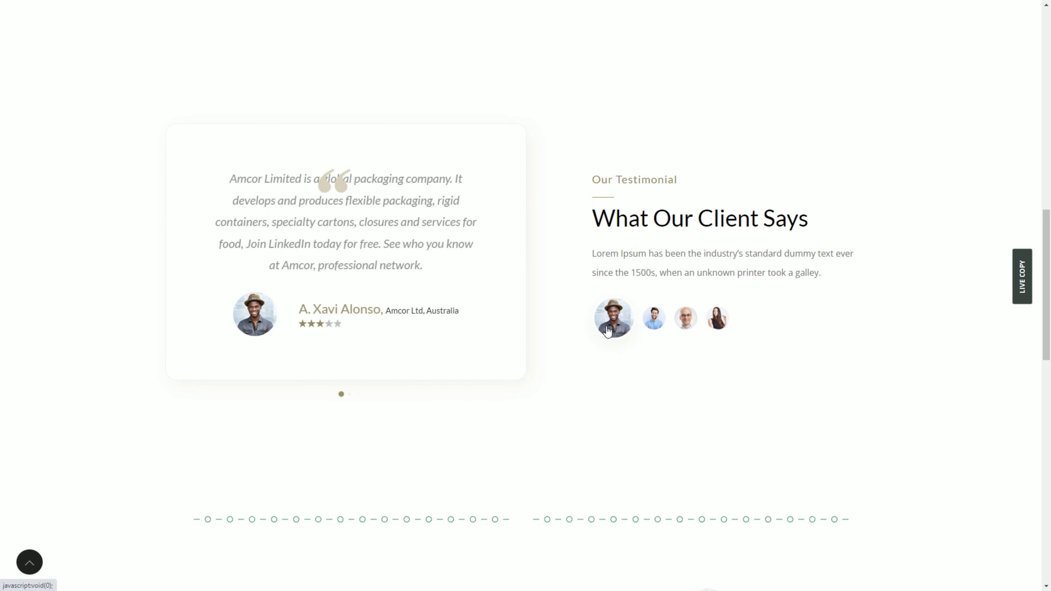
click(658, 330)
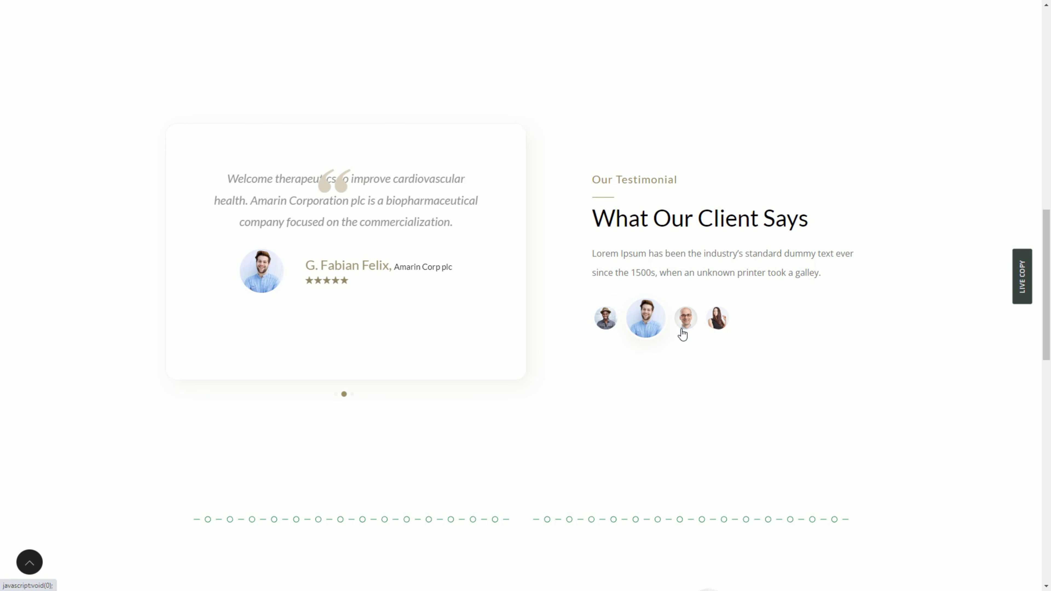
click(683, 332)
click(722, 327)
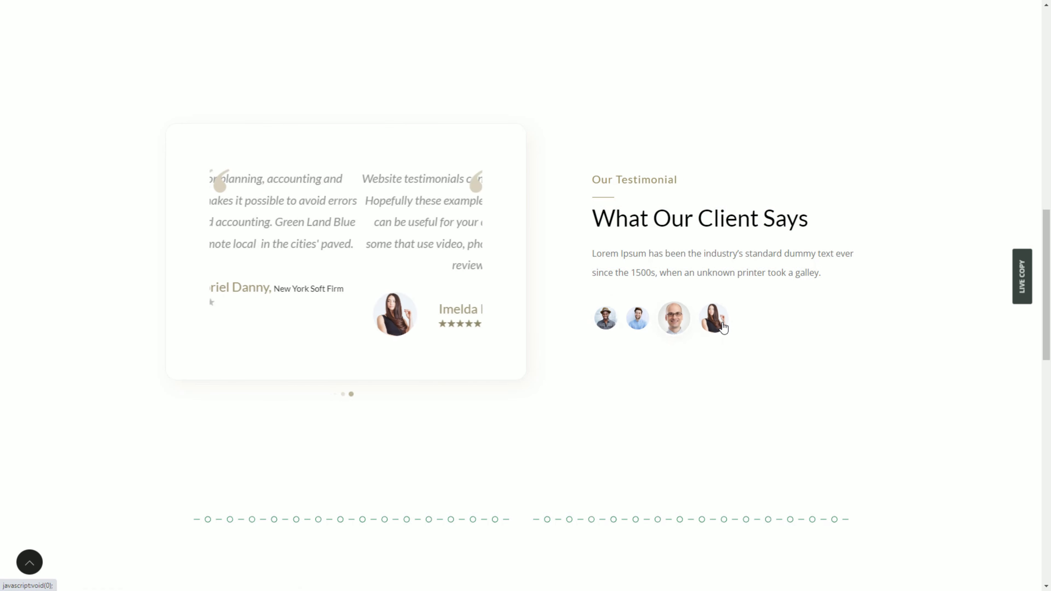
Preview the chef slides through the thumbnail strip in the Our Chef demo section.
scroll(840, 329, down, 8)
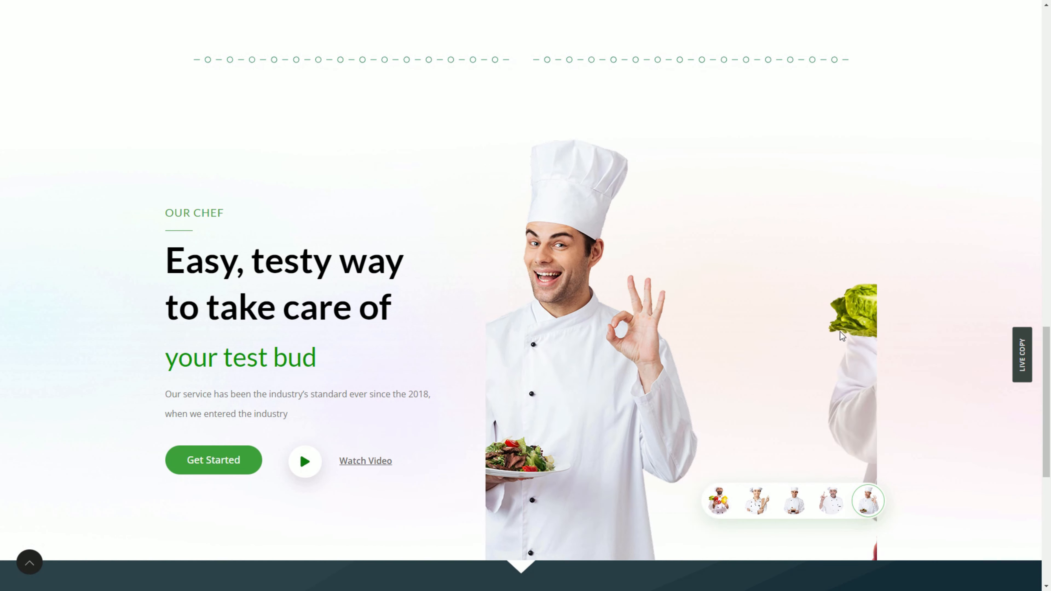
scroll(840, 332, down, 1)
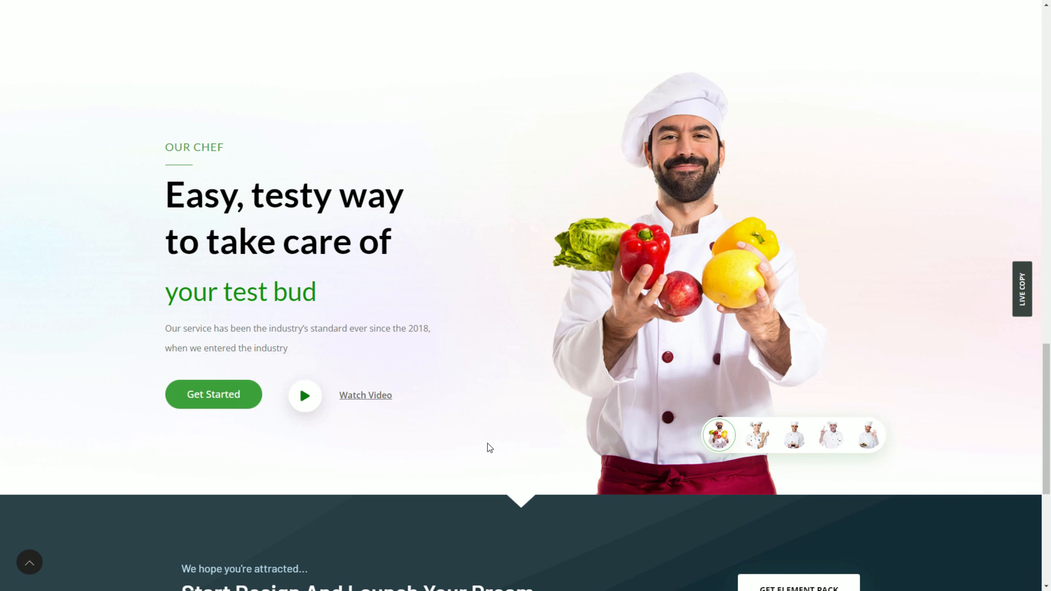
click(756, 446)
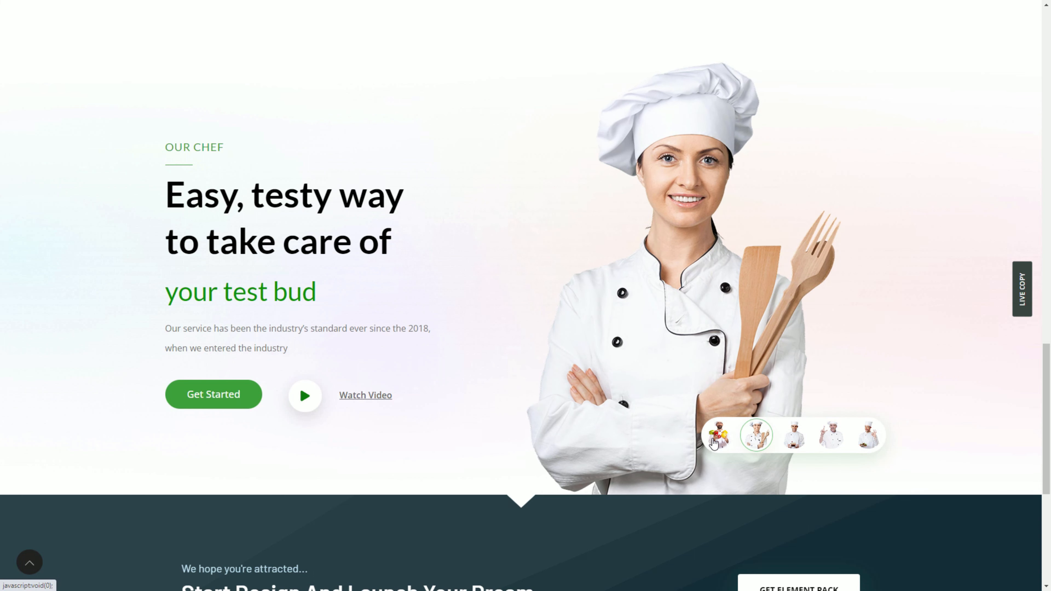
click(761, 446)
click(792, 446)
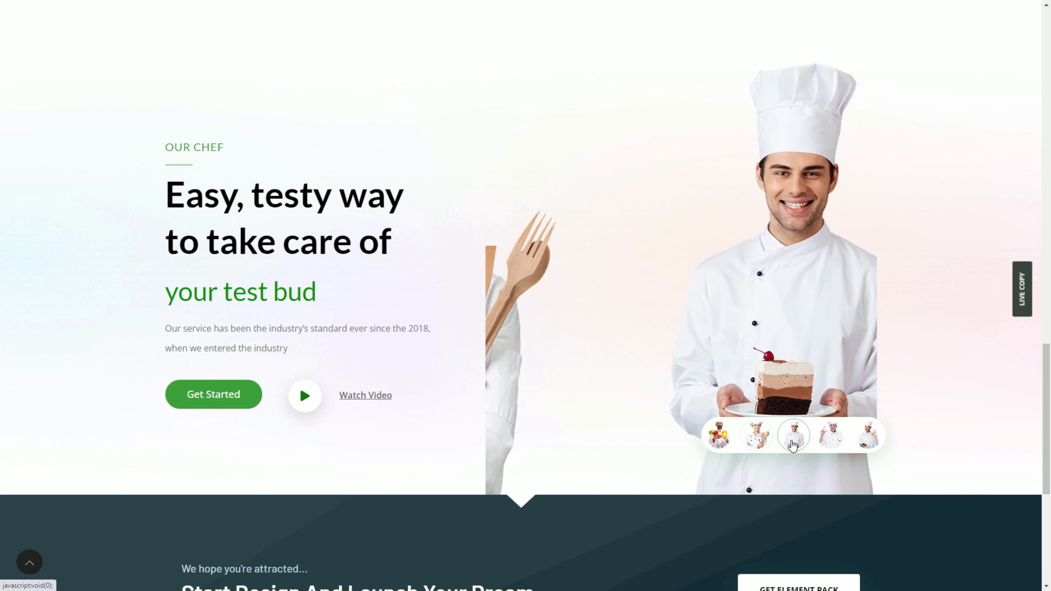
click(828, 449)
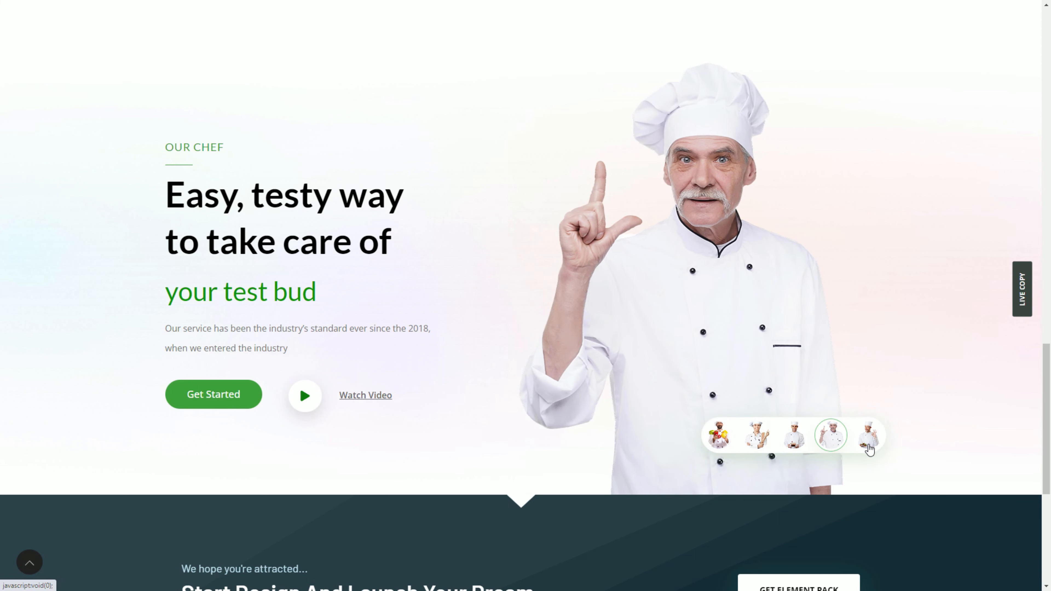
click(869, 450)
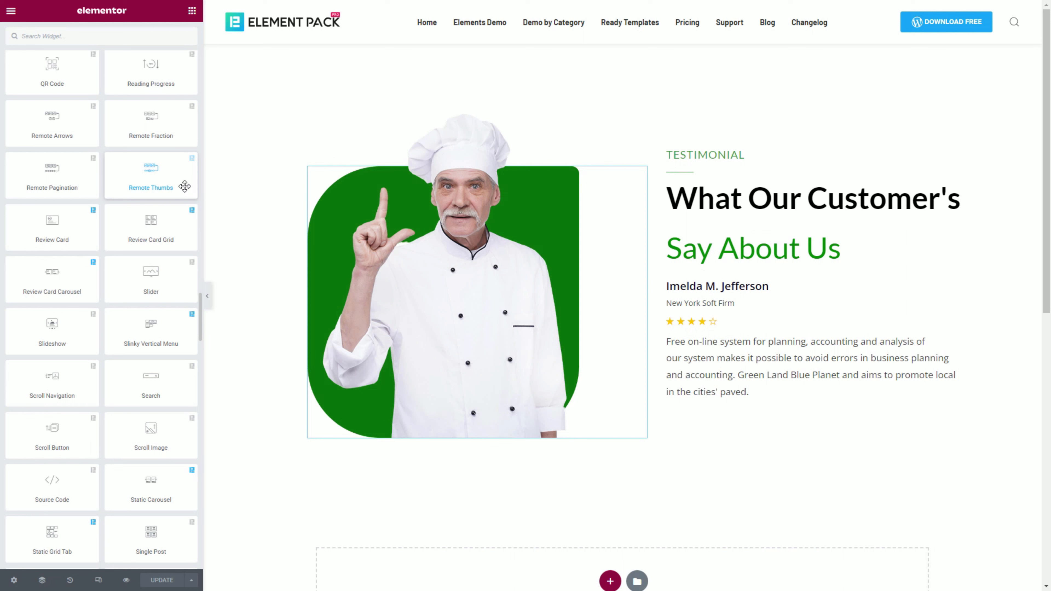
Add a Remote Thumbs widget directly below the testimonial text in the customer testimonial section.
drag(183, 181, 769, 394)
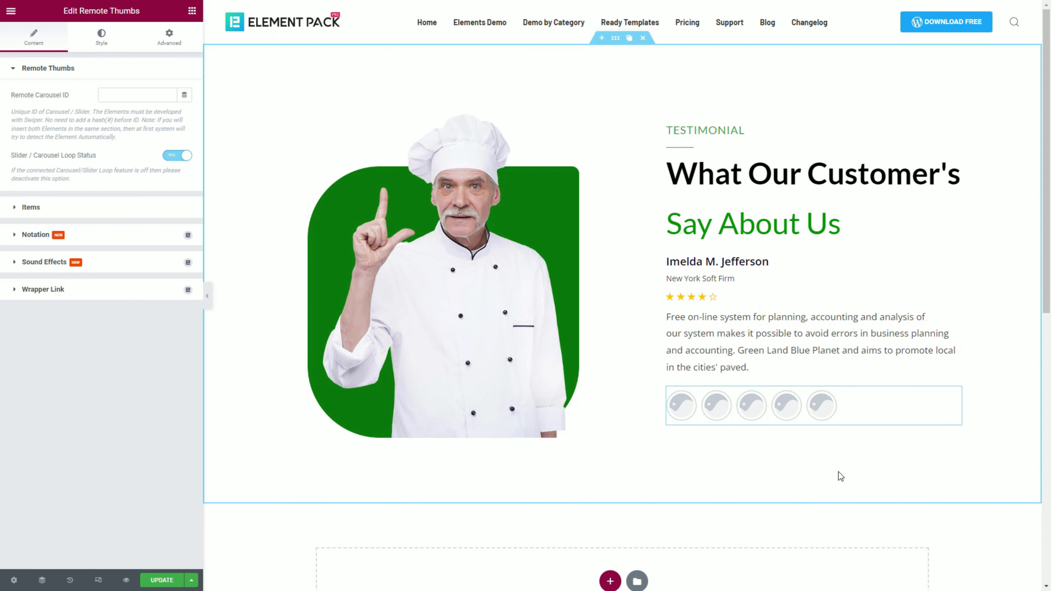
Set the CSS ID of the chef image's Custom Carousel to custom-carousel and copy that ID.
click(560, 214)
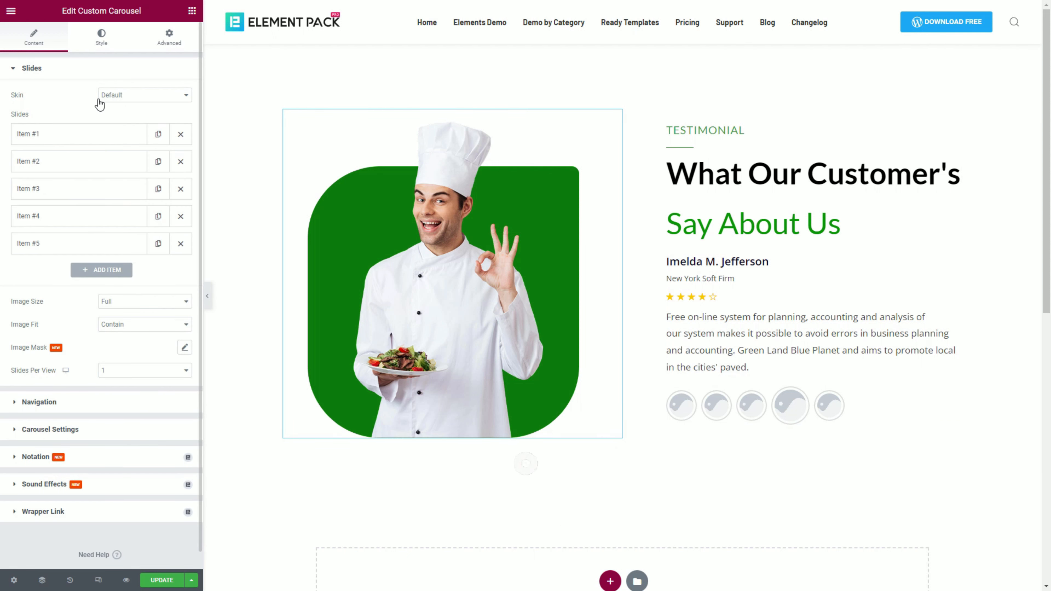
click(106, 141)
click(103, 135)
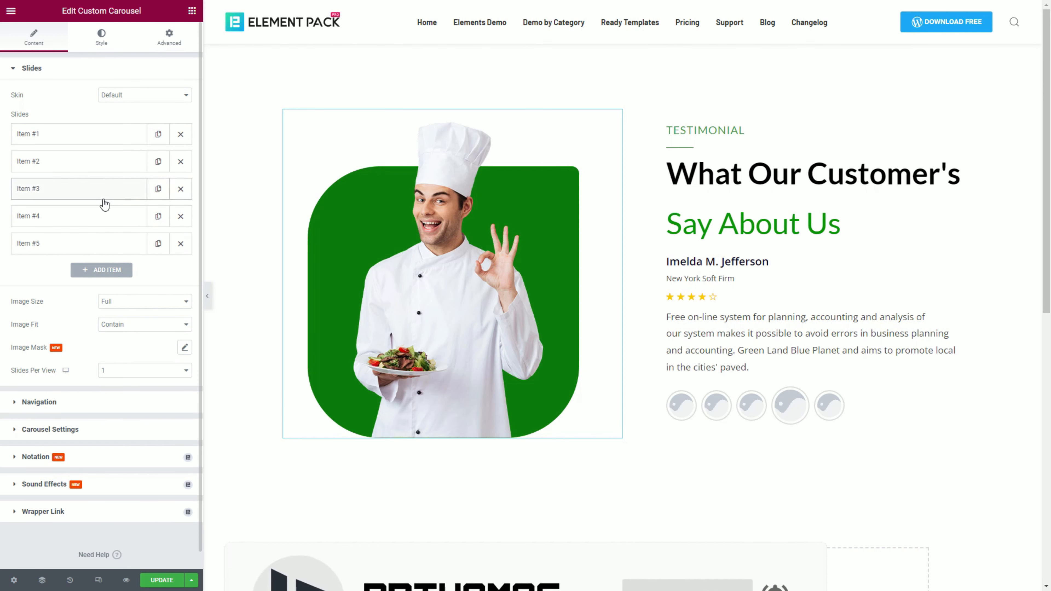
click(173, 45)
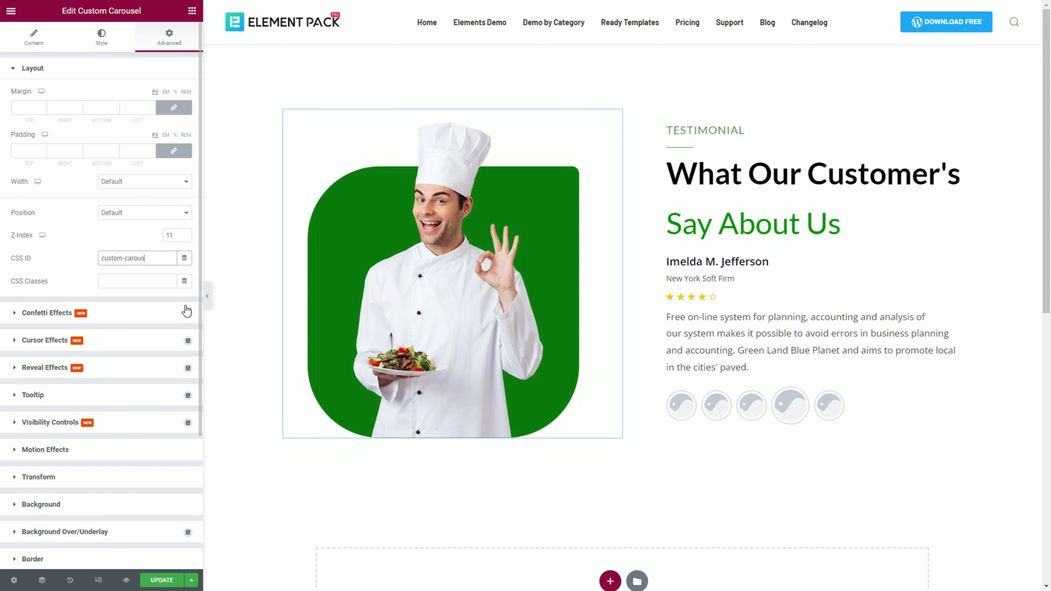
drag(150, 258, 77, 265)
key(ctrl+c)
Link the Remote Thumbs widget to the carousel by pasting custom-carousel as its Remote Carousel ID.
click(851, 418)
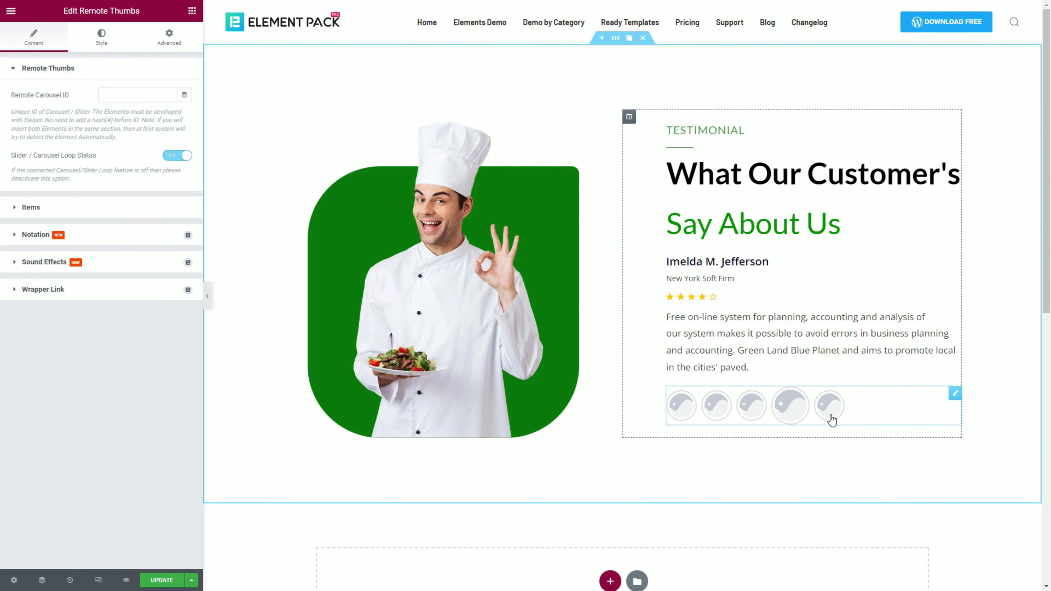
click(136, 98)
key(ctrl+v)
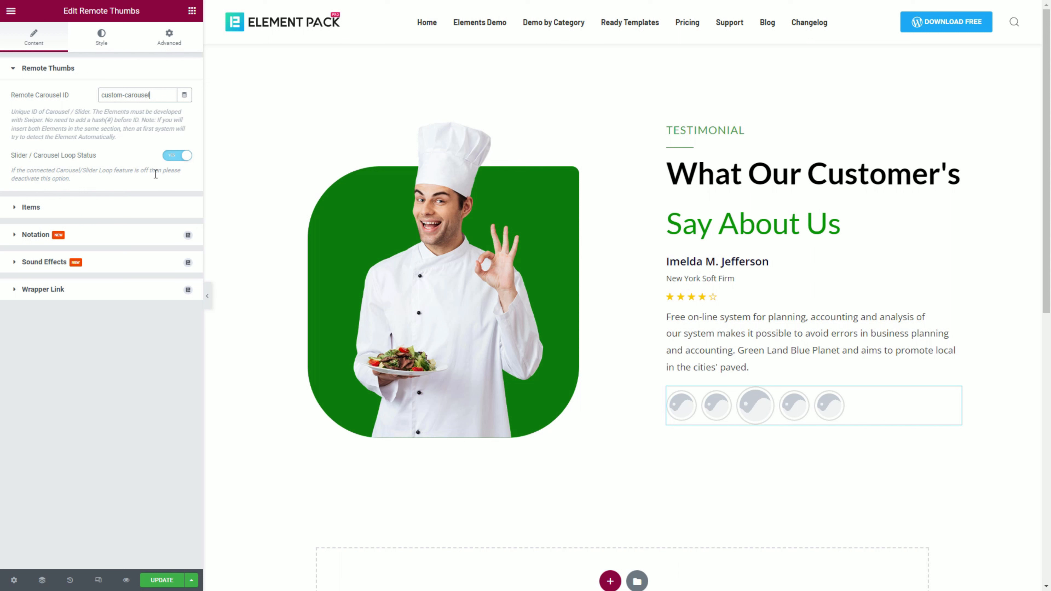
Assign the media library image 14-1.png, the chef holding vegetables, to the first Remote Thumbs item.
click(95, 212)
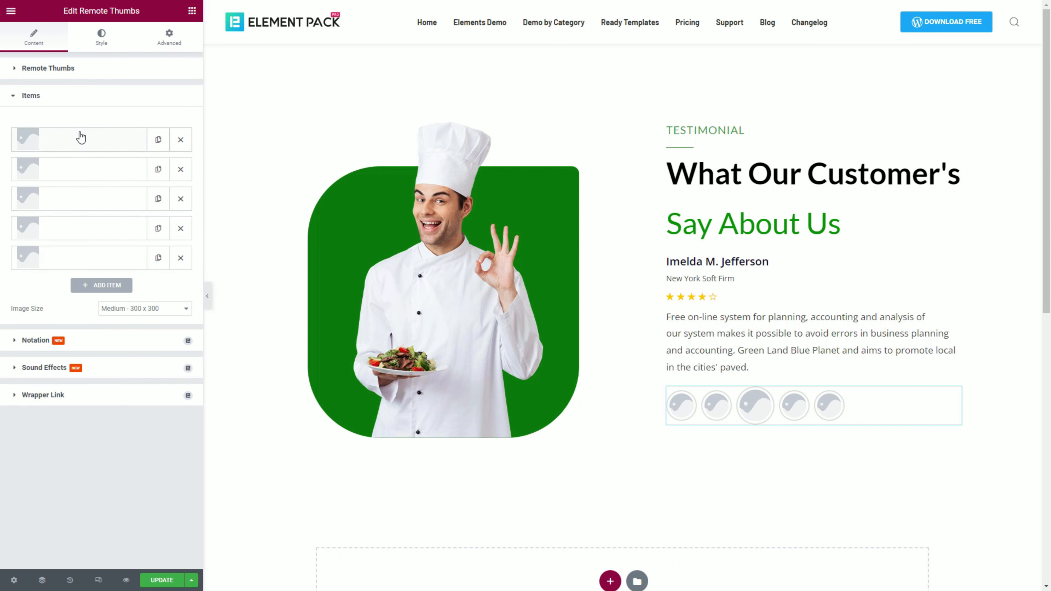
click(85, 143)
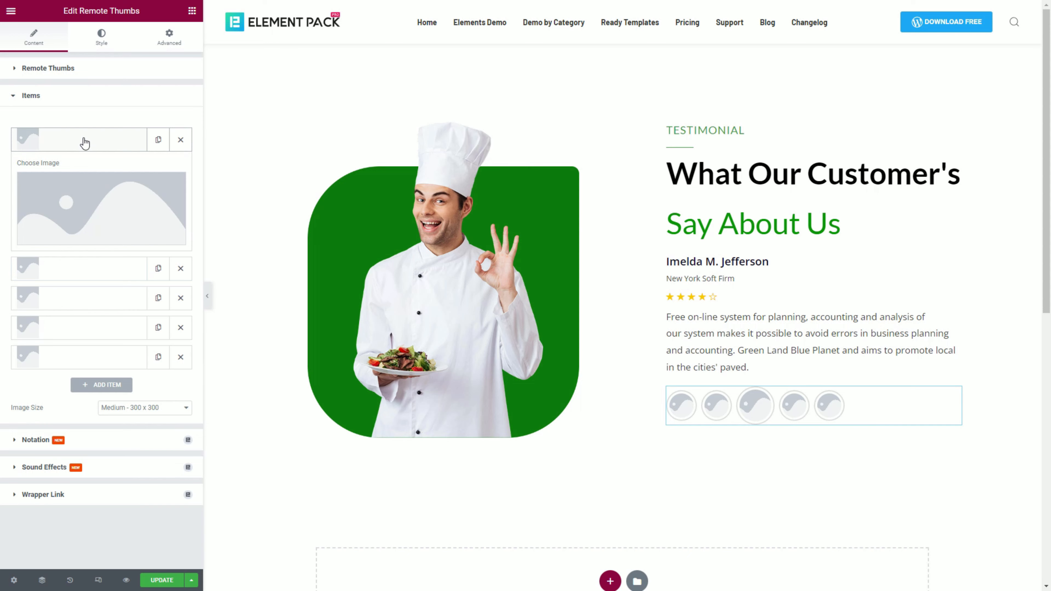
click(106, 204)
click(588, 141)
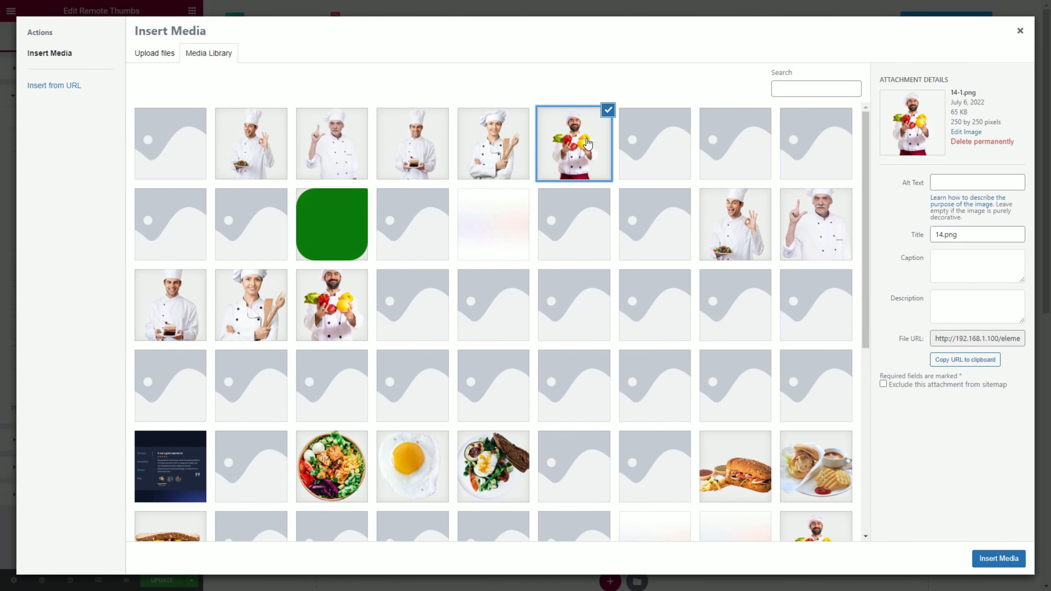
click(1000, 559)
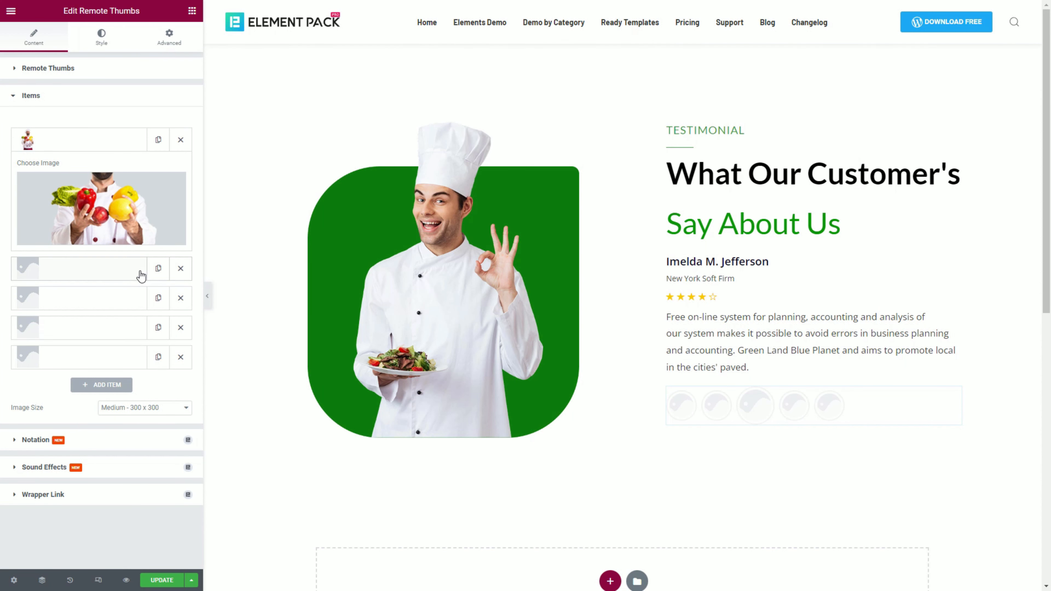
Assign the media library image 13-1.png, the chef with wooden utensils, to the second thumbnail item.
click(103, 272)
click(94, 241)
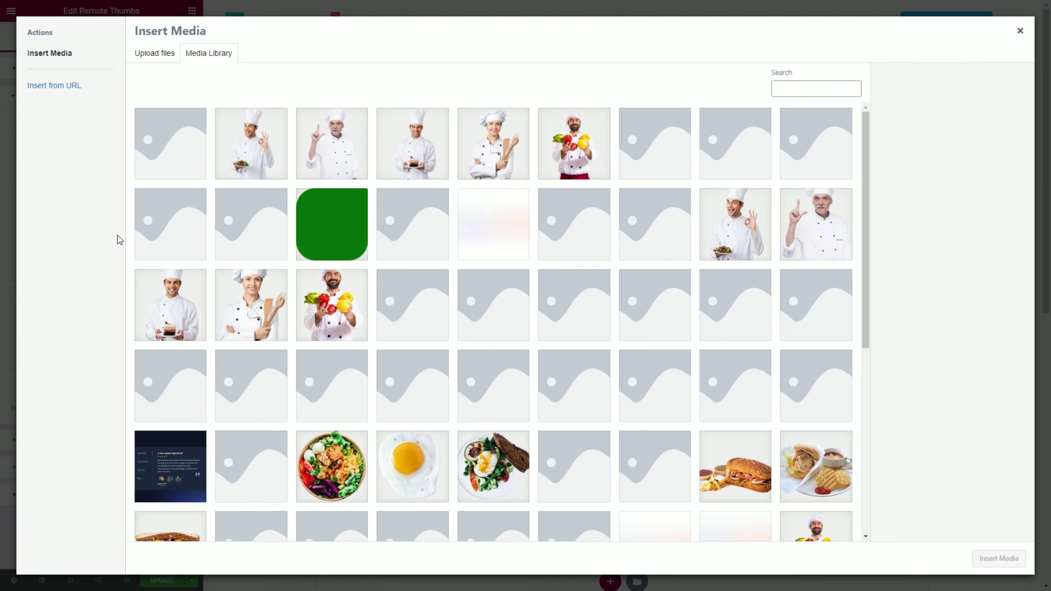
click(496, 161)
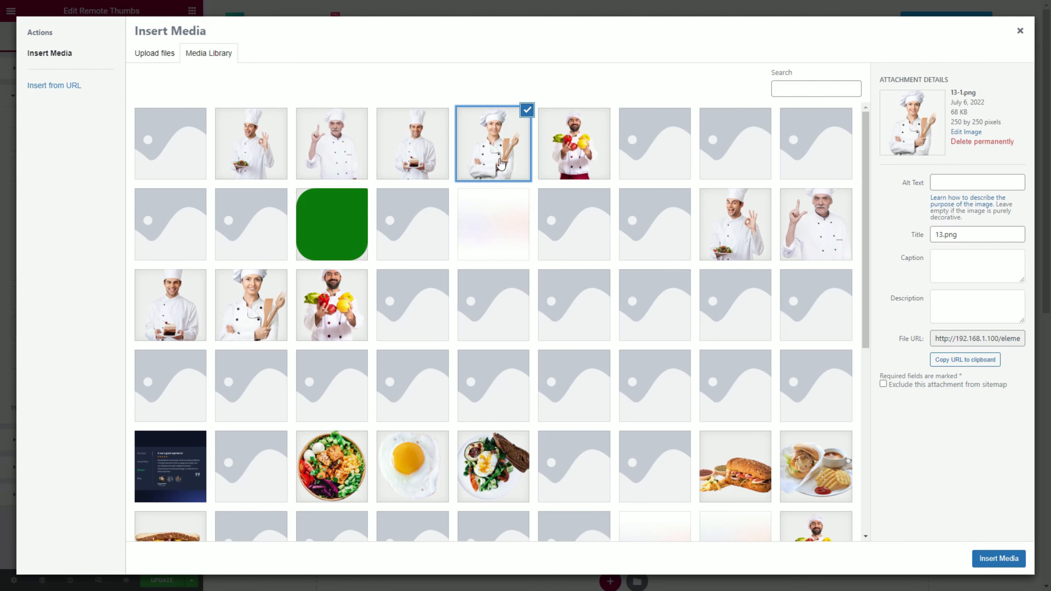
click(998, 559)
Assign the small image of the chef with the salad plate and OK gesture to the third thumbnail item.
click(63, 299)
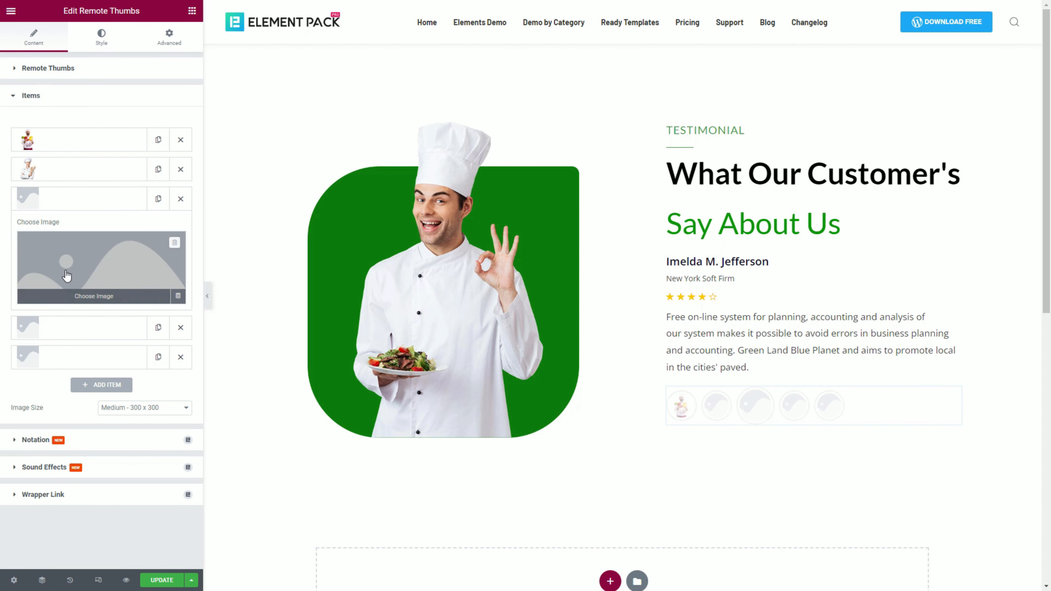
click(79, 270)
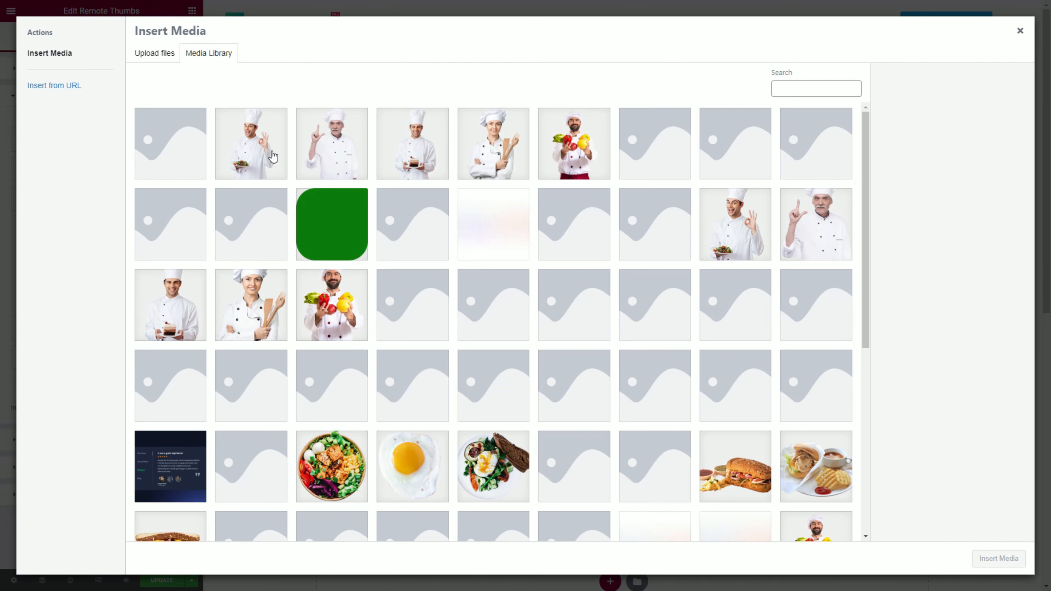
click(269, 154)
click(997, 559)
Assign the small image of the older chef pointing upward to the fourth thumbnail item.
click(79, 327)
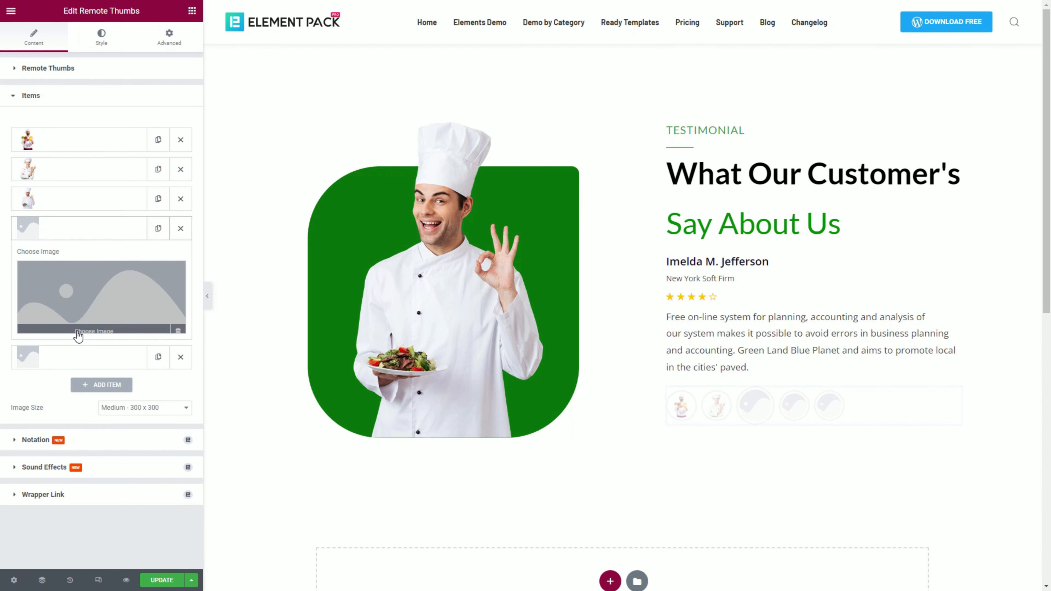
click(76, 295)
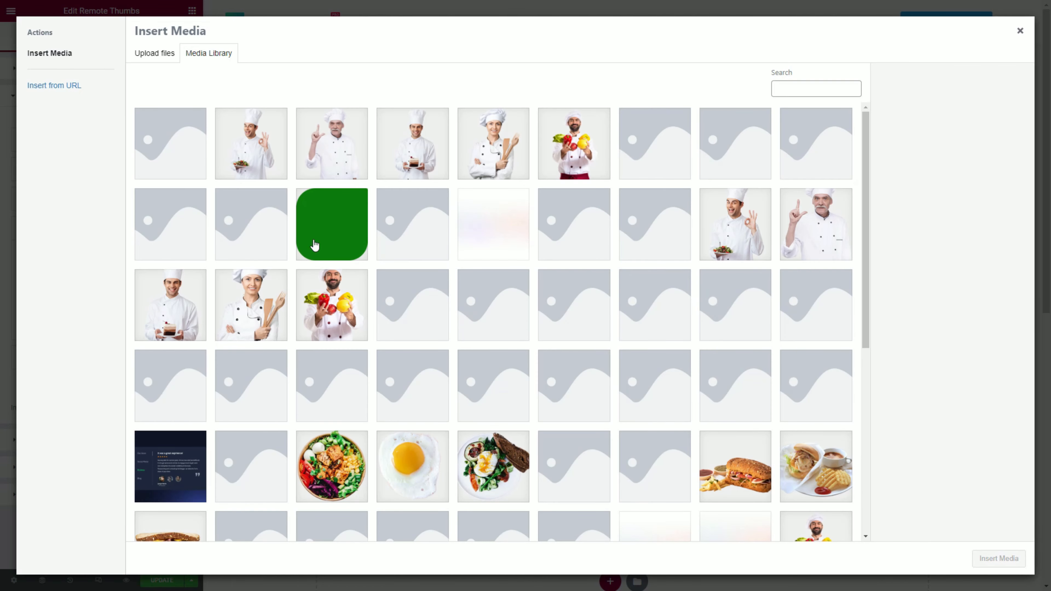
click(410, 151)
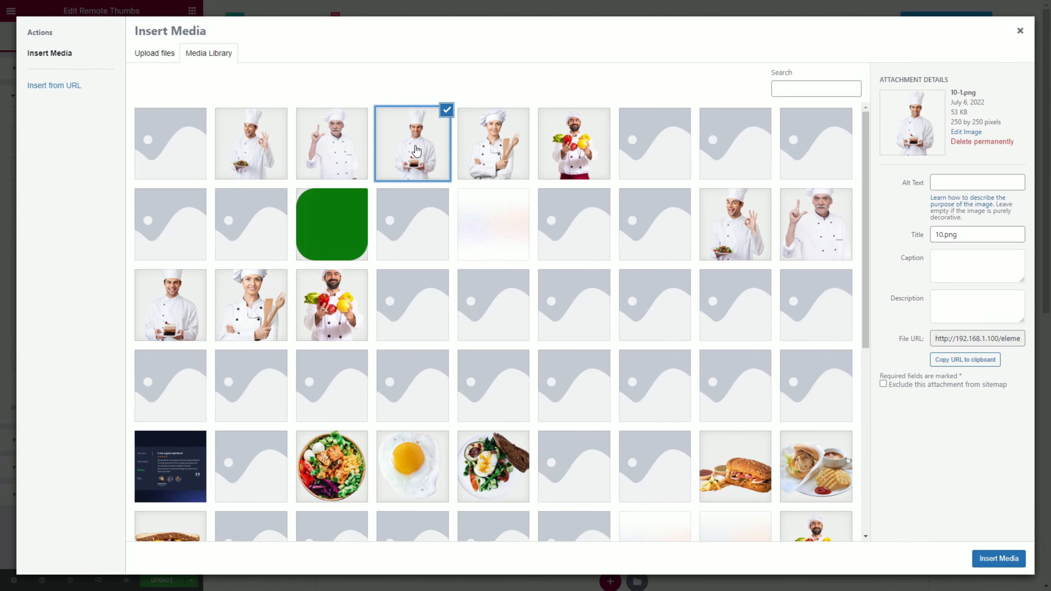
click(340, 147)
click(997, 558)
Assign the small image 10-1.png of the chef holding a cake slice to the fifth thumbnail item.
click(79, 363)
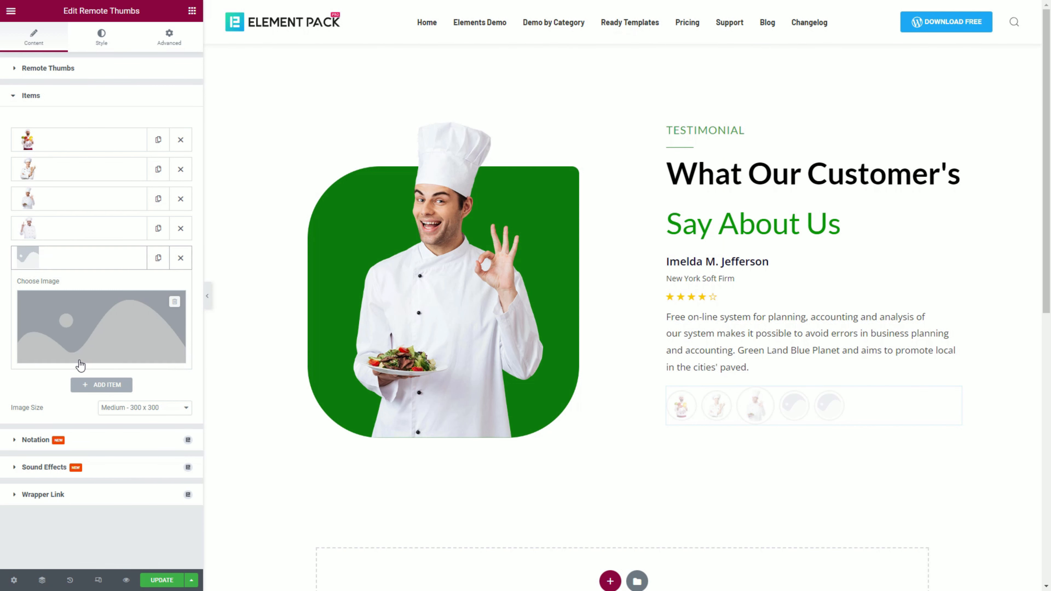
click(91, 320)
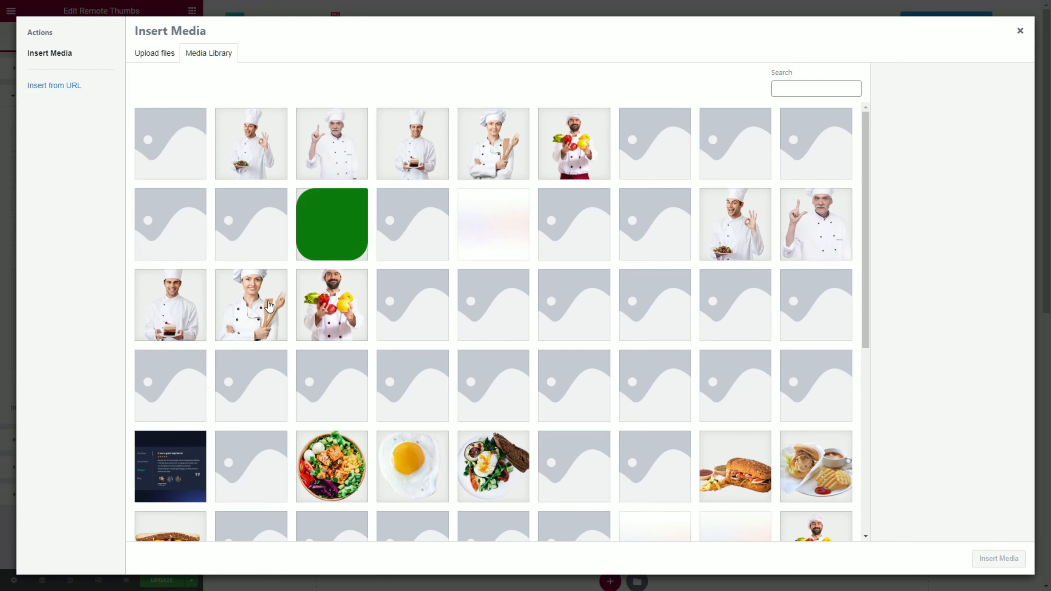
click(414, 148)
click(988, 562)
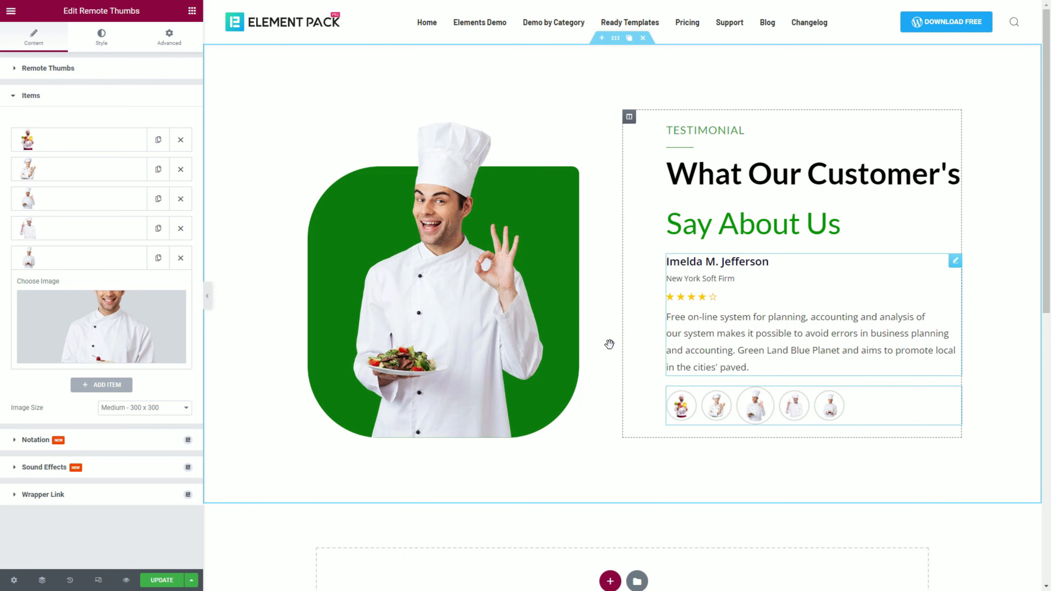
Test the link between thumbnails and carousel by going through all five chef thumbnails in order.
click(682, 414)
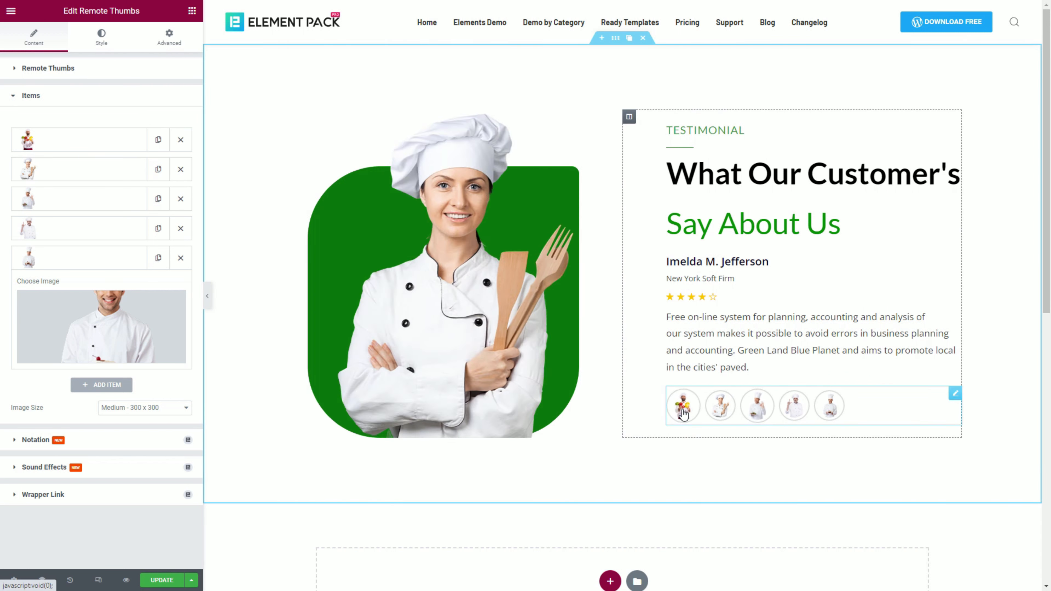
click(722, 416)
click(758, 414)
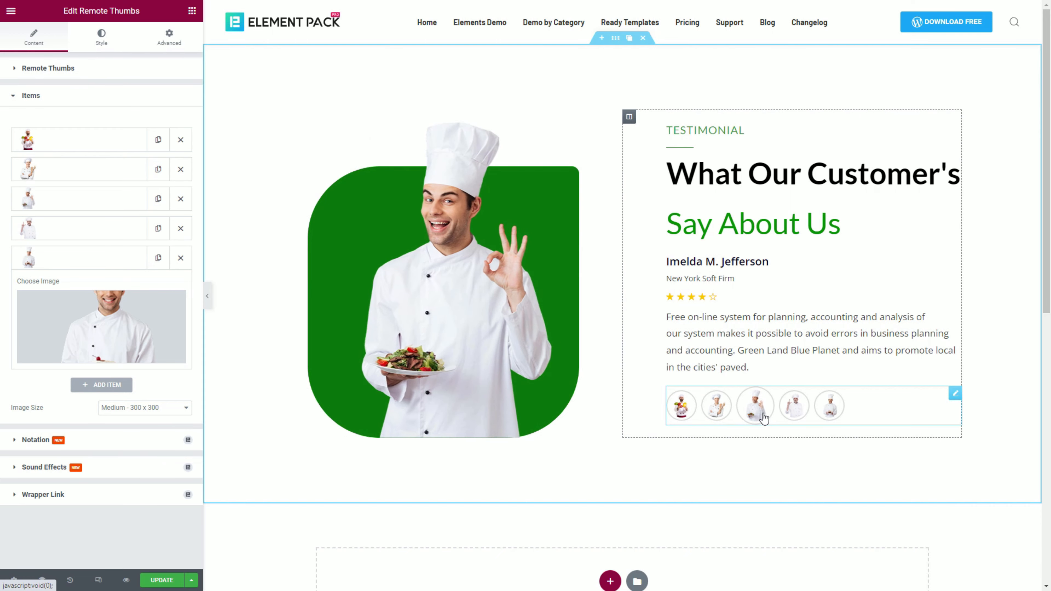
click(792, 414)
click(835, 415)
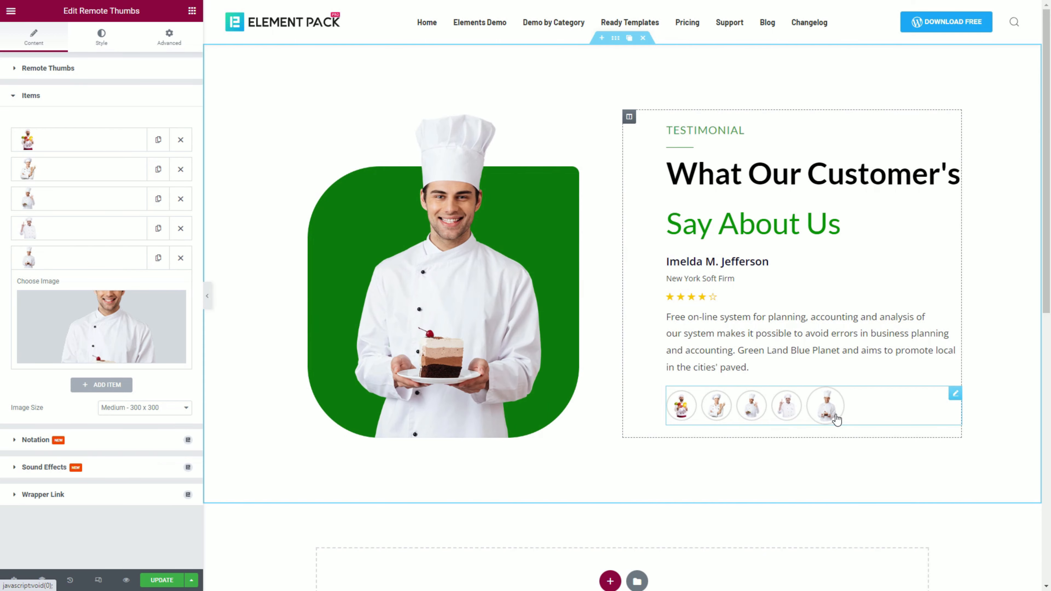
Set the thumbnails' image size to Medium Large - 768 x 0 and open the widget's style settings.
click(158, 409)
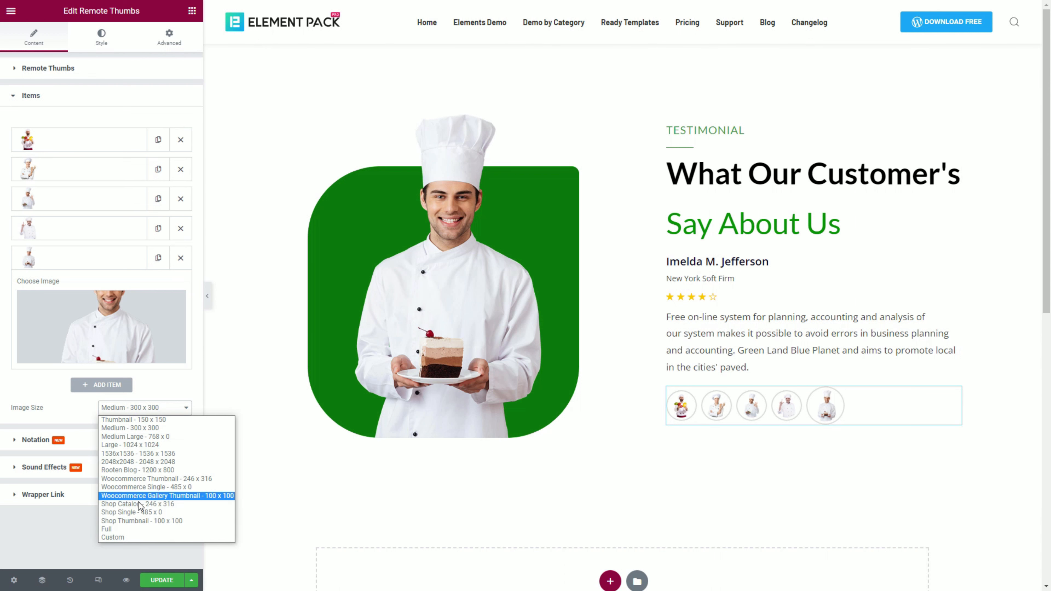
click(135, 437)
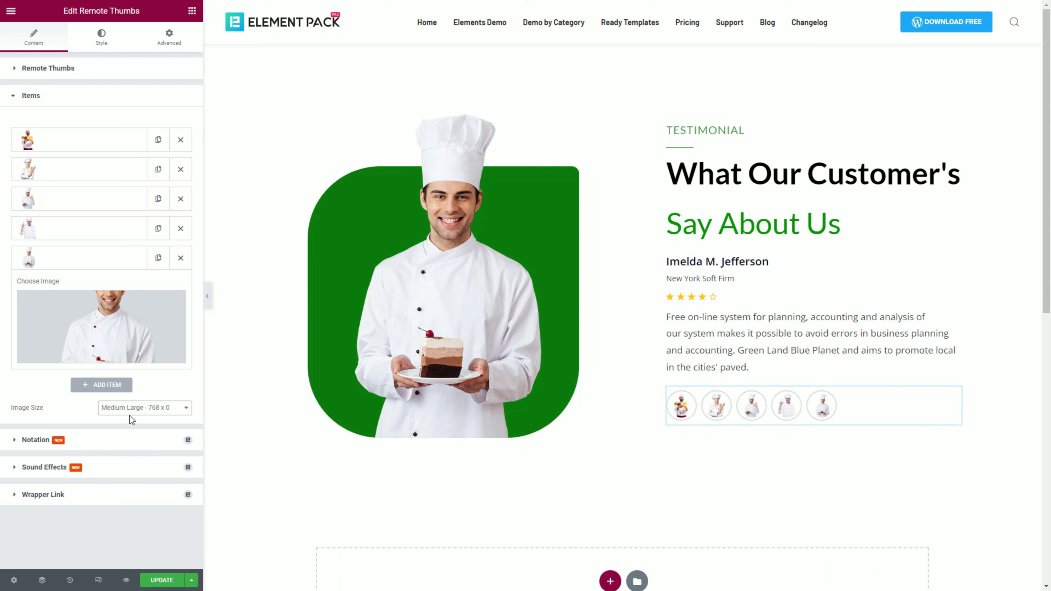
click(101, 54)
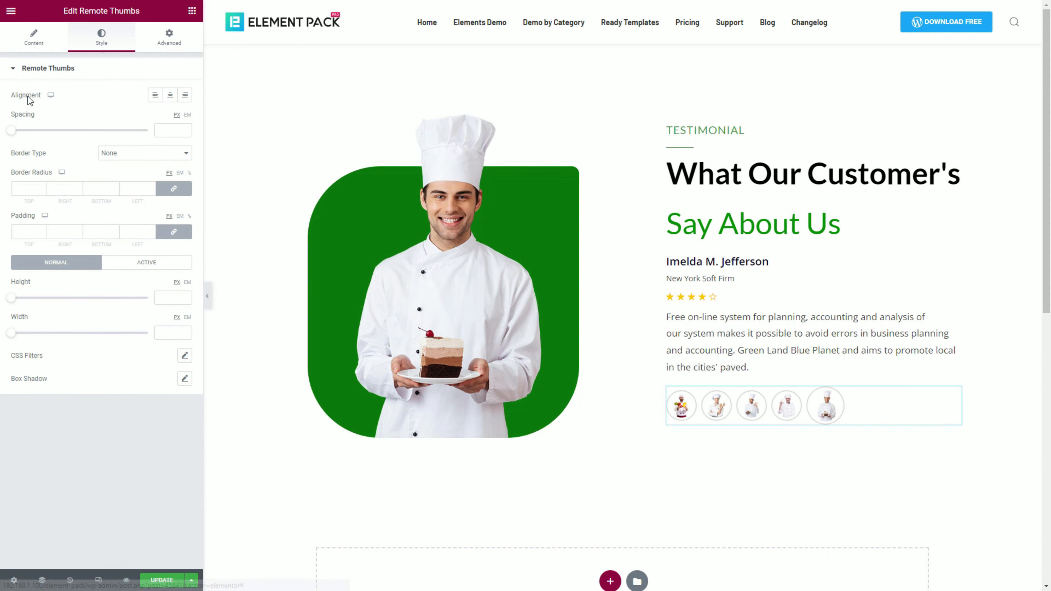
Set the spacing between the thumbnails to 15 px.
drag(12, 131, 34, 141)
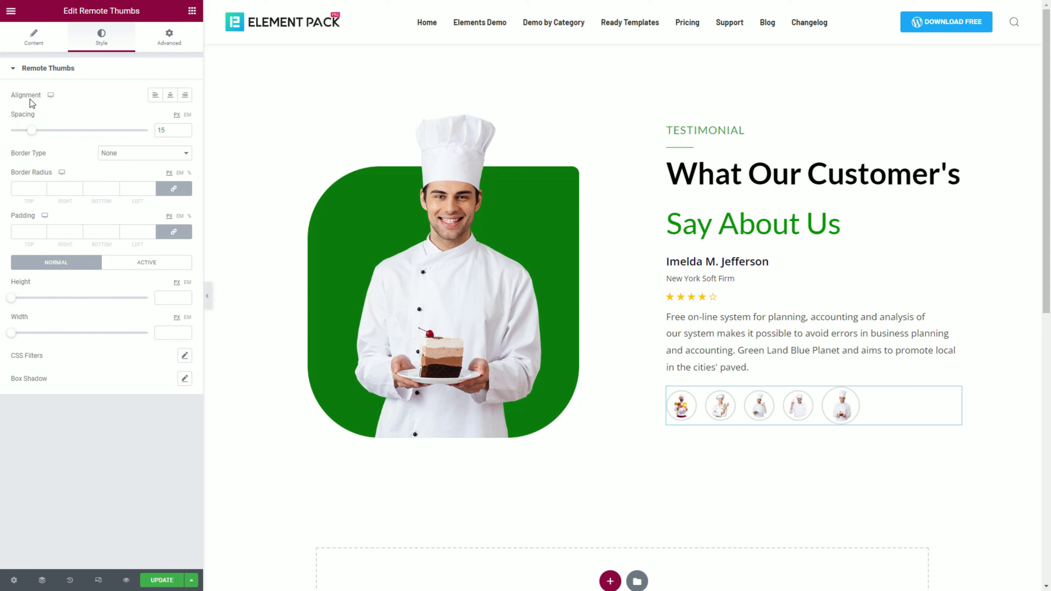
Give the thumbnails a solid border of width 1 on all sides in fully transparent #02010100, and clear their spacing value.
click(128, 154)
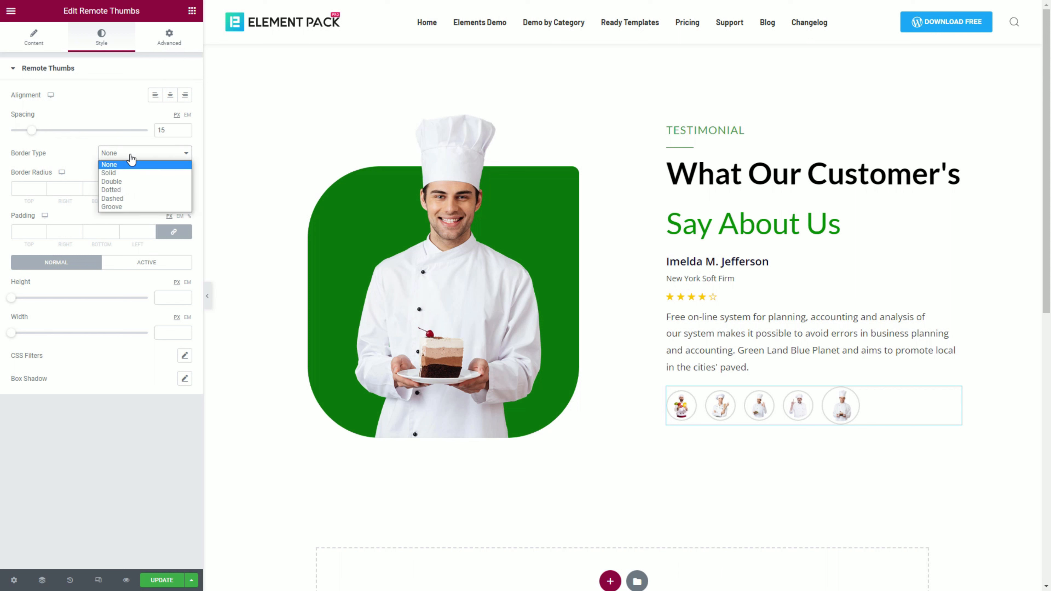
click(123, 175)
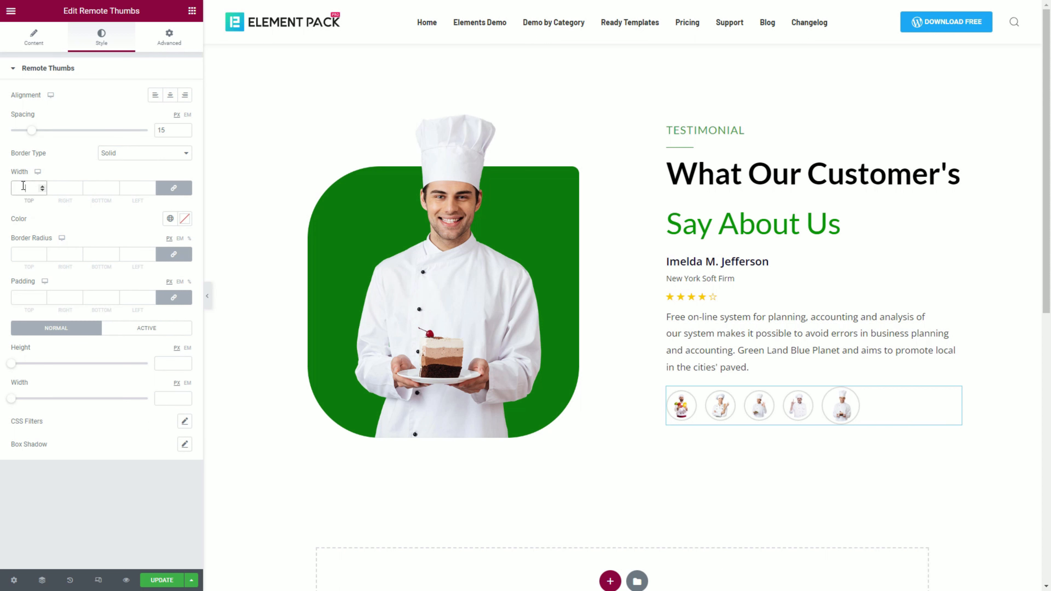
text(1)
click(184, 221)
drag(184, 372, 16, 375)
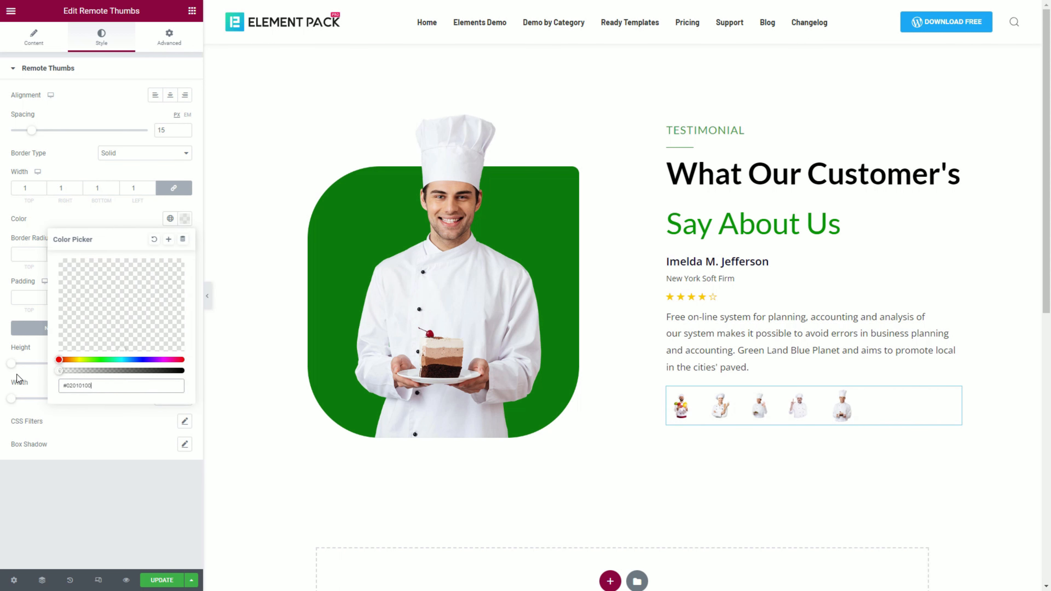
click(71, 228)
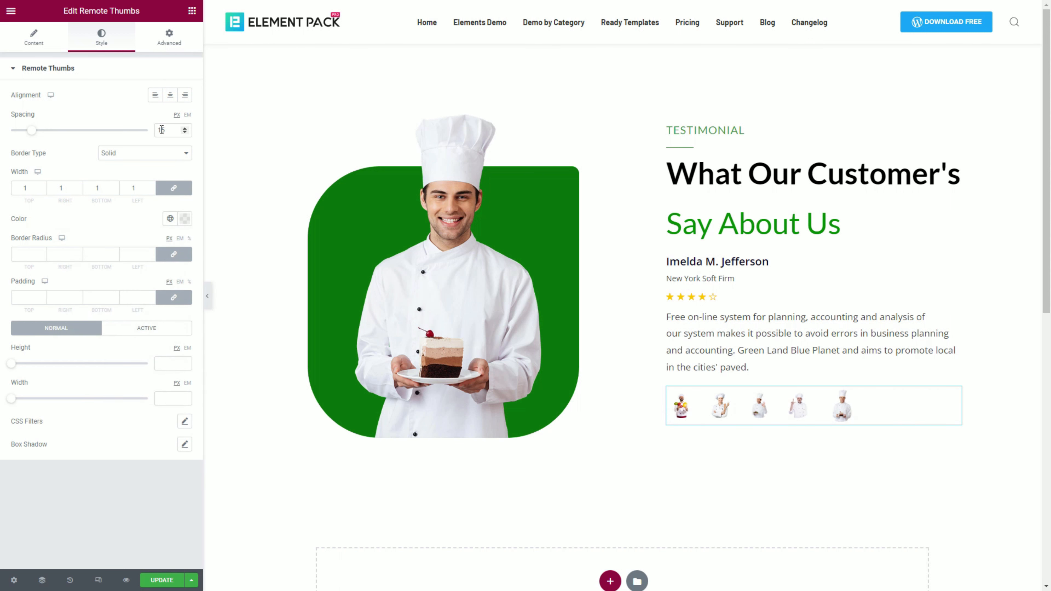
key(BackSpace)
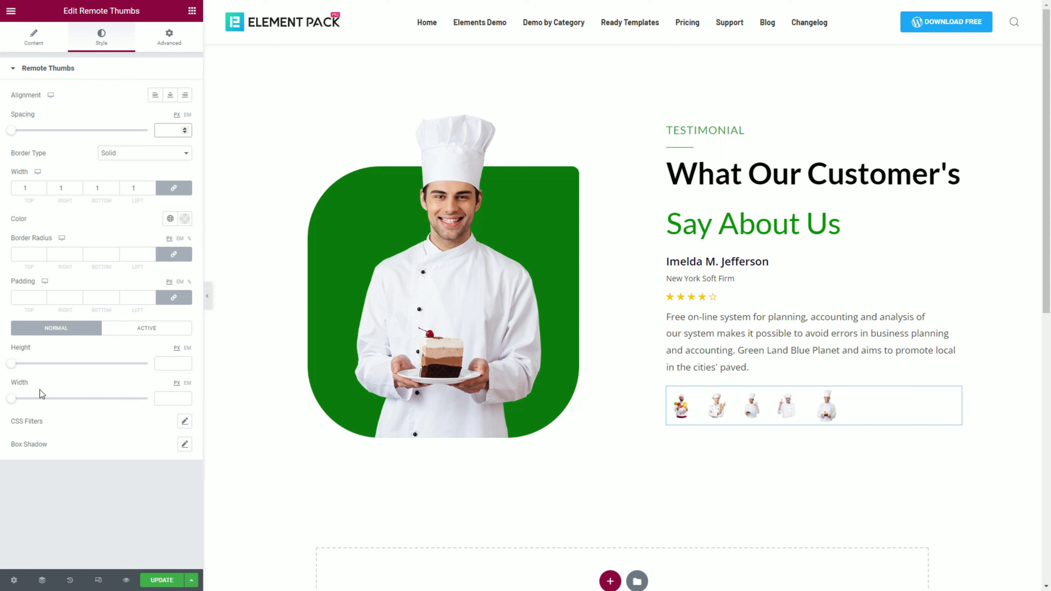
Set the border color of the active thumbnail to green #1DB50D and reduce its opacity.
click(76, 331)
click(166, 329)
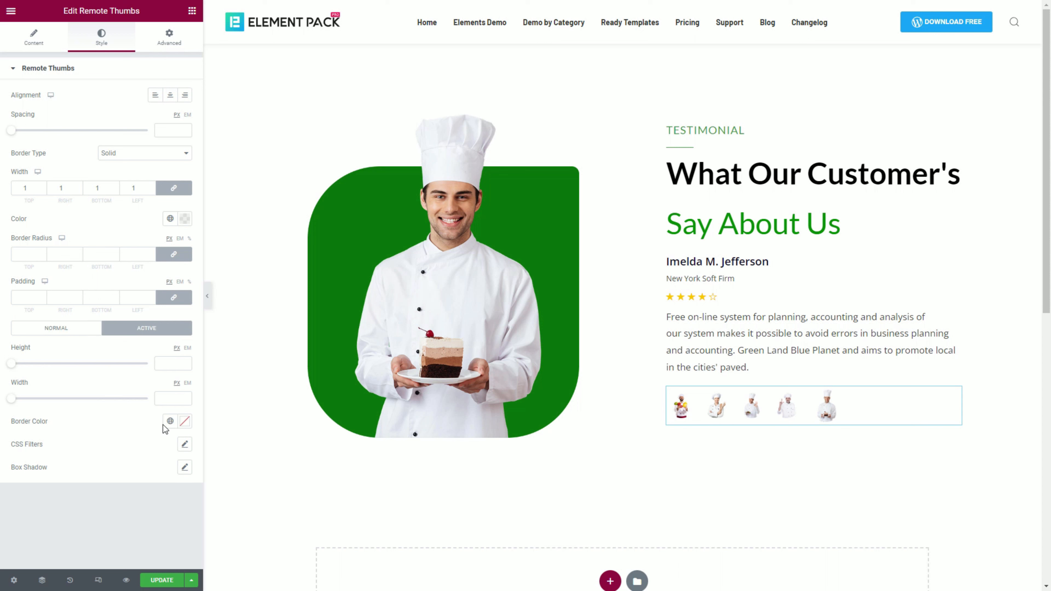
click(185, 425)
drag(86, 368, 98, 368)
click(177, 283)
drag(177, 283, 175, 293)
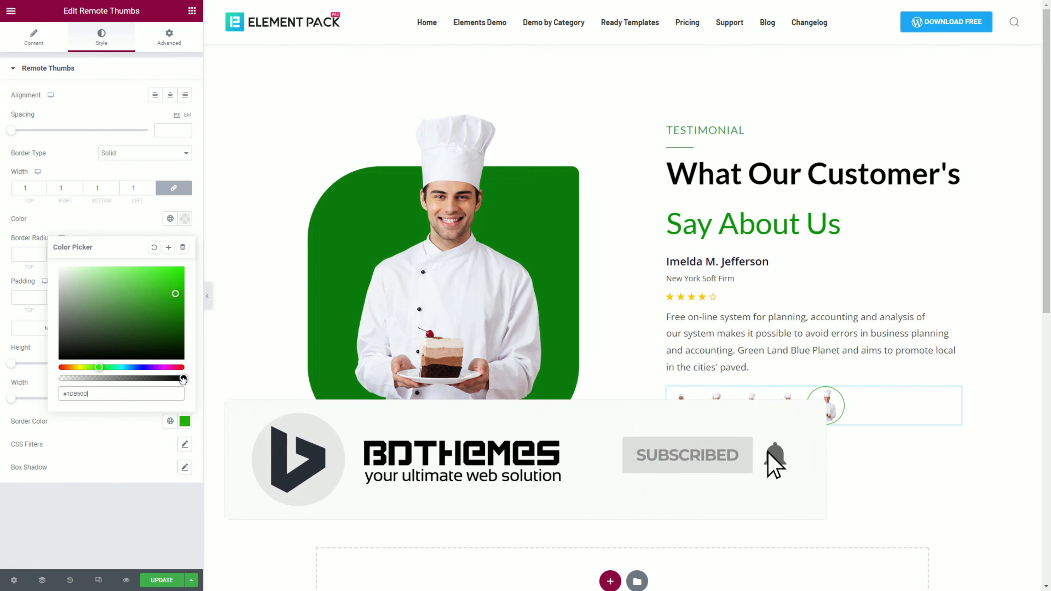
drag(185, 378, 136, 378)
click(126, 439)
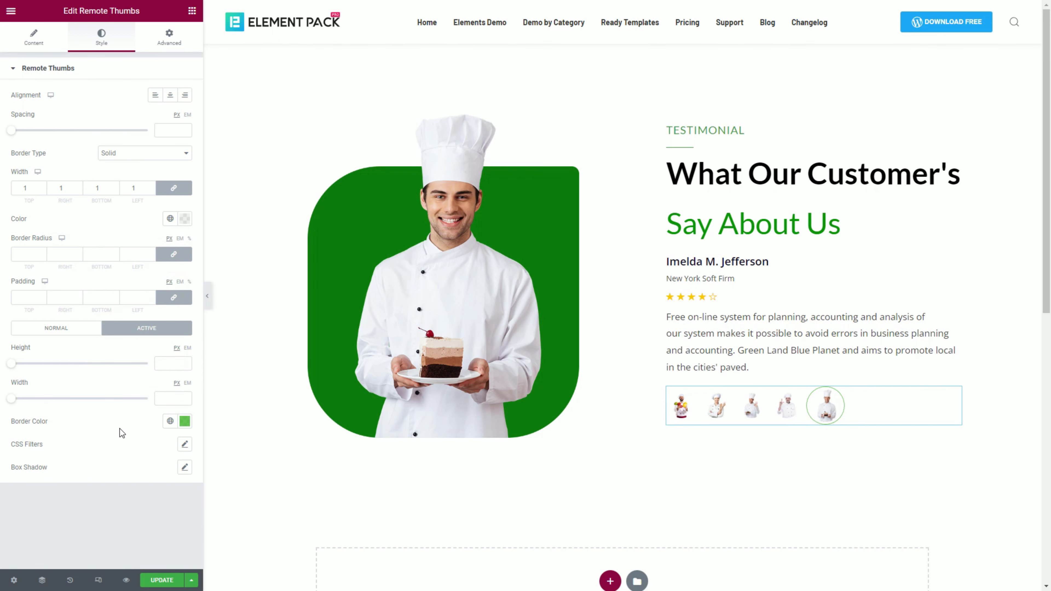
Set the thumbnails' border radius to 5 px on all sides.
click(24, 252)
text(5)
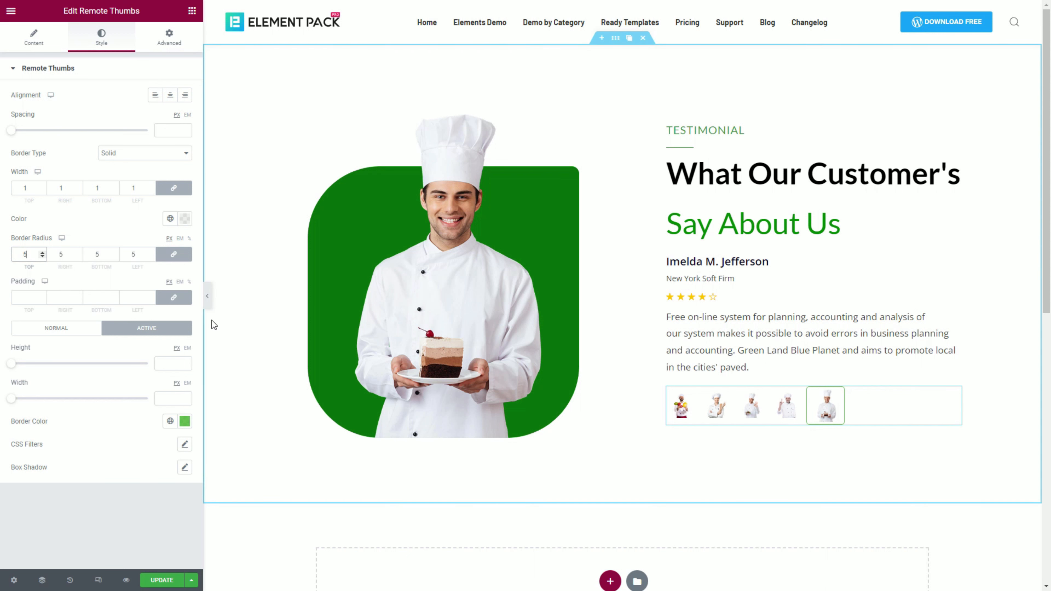
Preview the page without the editing panel and go through all five chef thumbnails in order to check the active style.
click(210, 299)
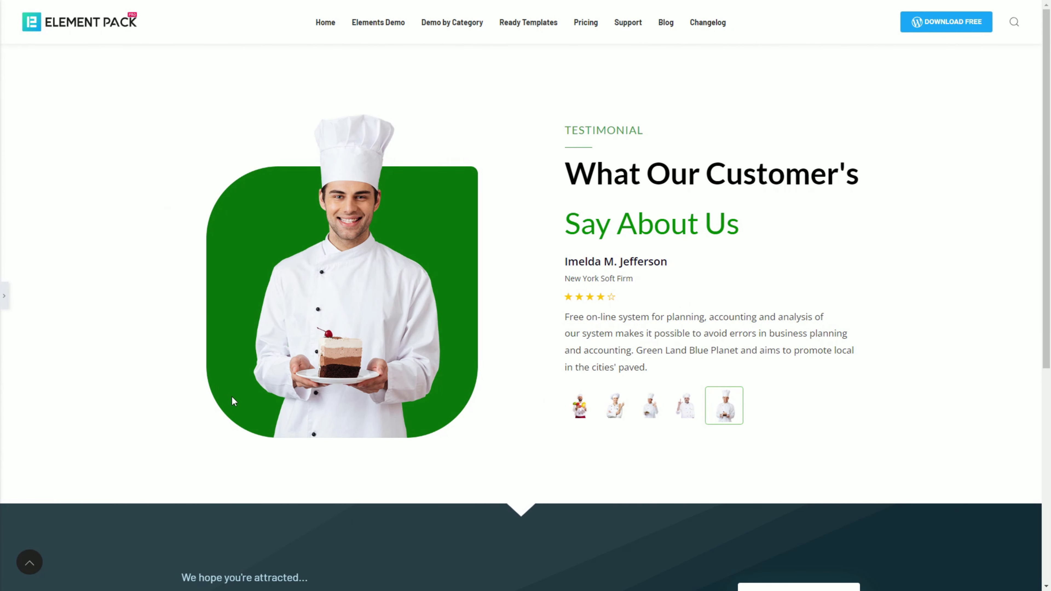
click(579, 412)
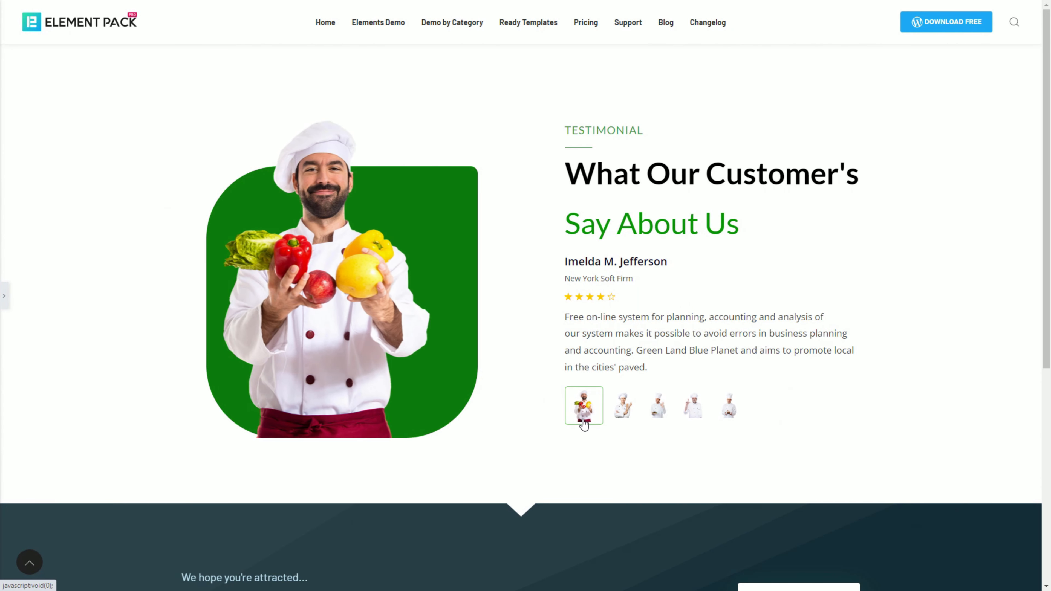
click(623, 421)
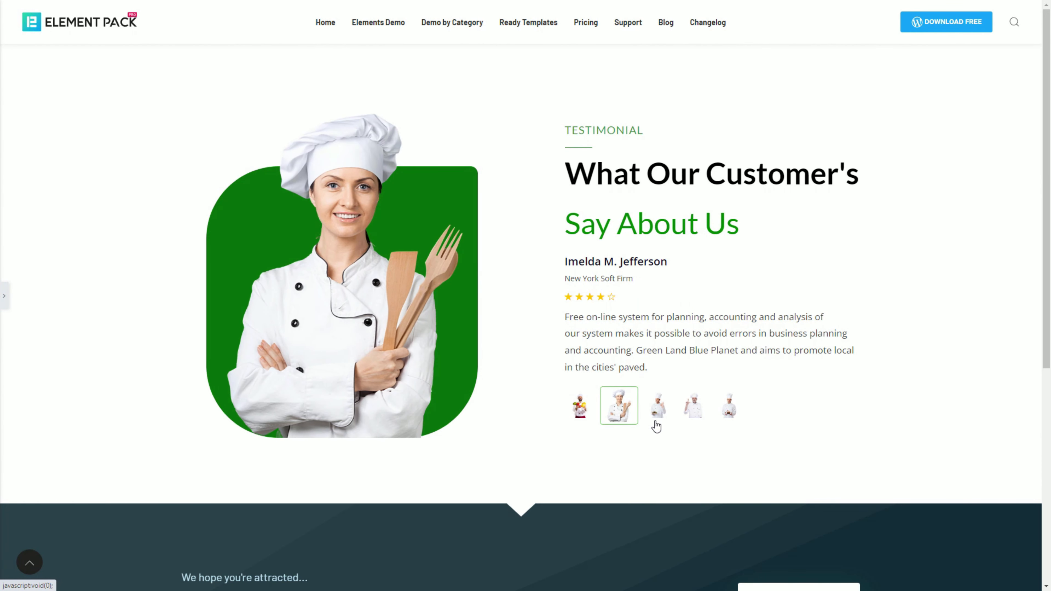
click(657, 413)
click(695, 423)
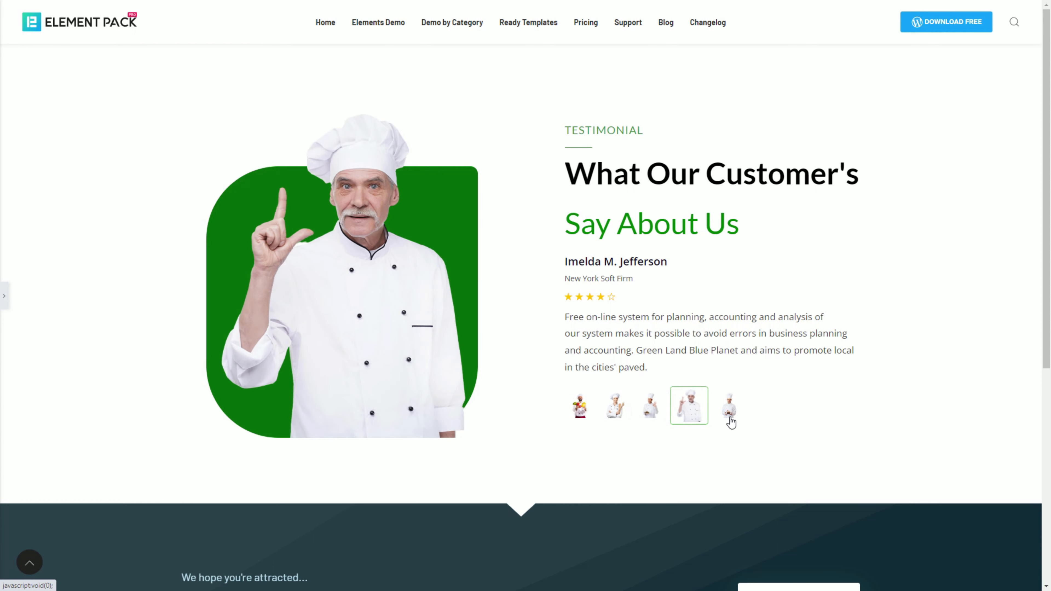
click(730, 420)
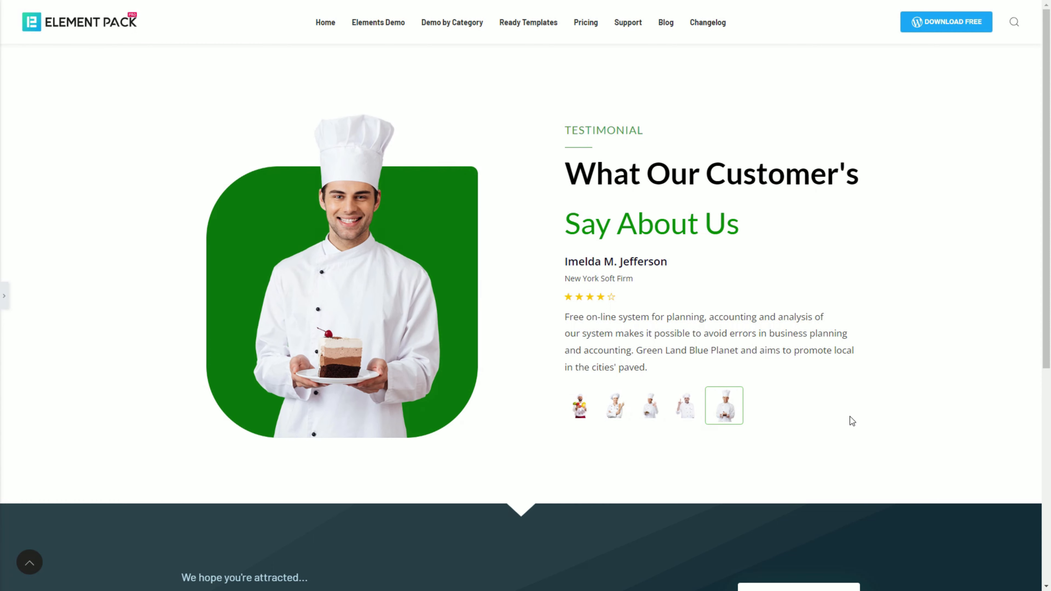